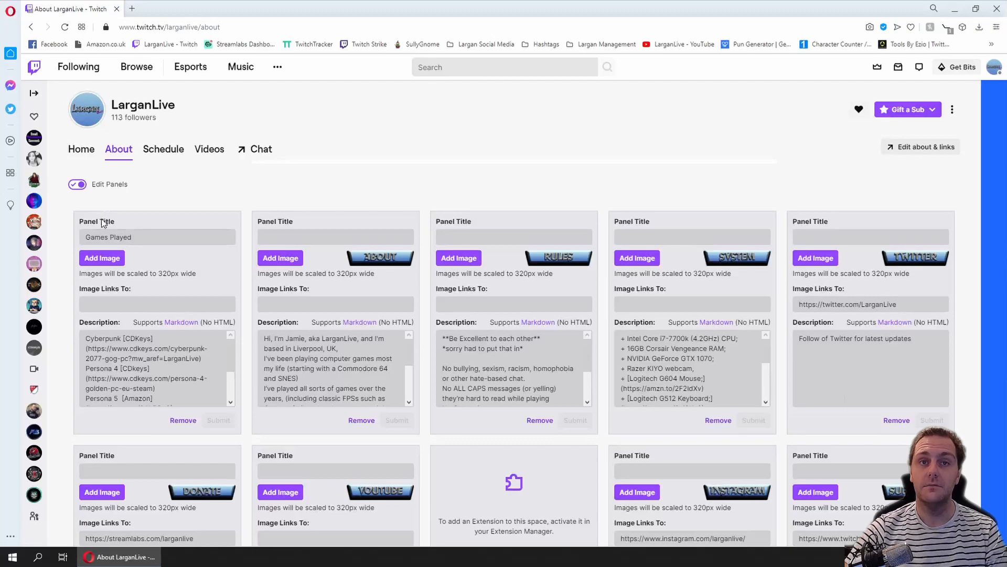
Step: Move the Games Played panel to the second position, directly after the About panel
drag(103, 223, 285, 224)
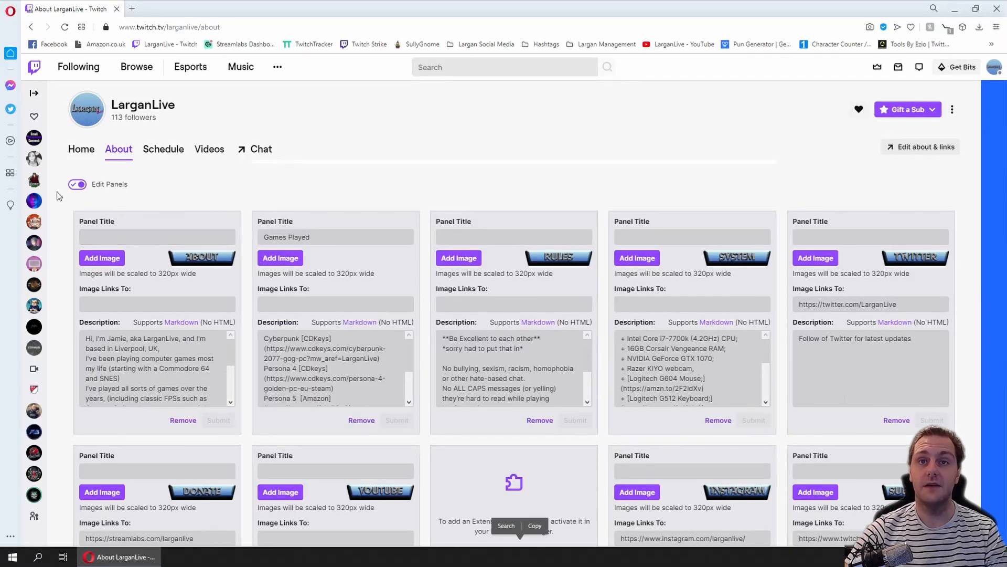
click(78, 184)
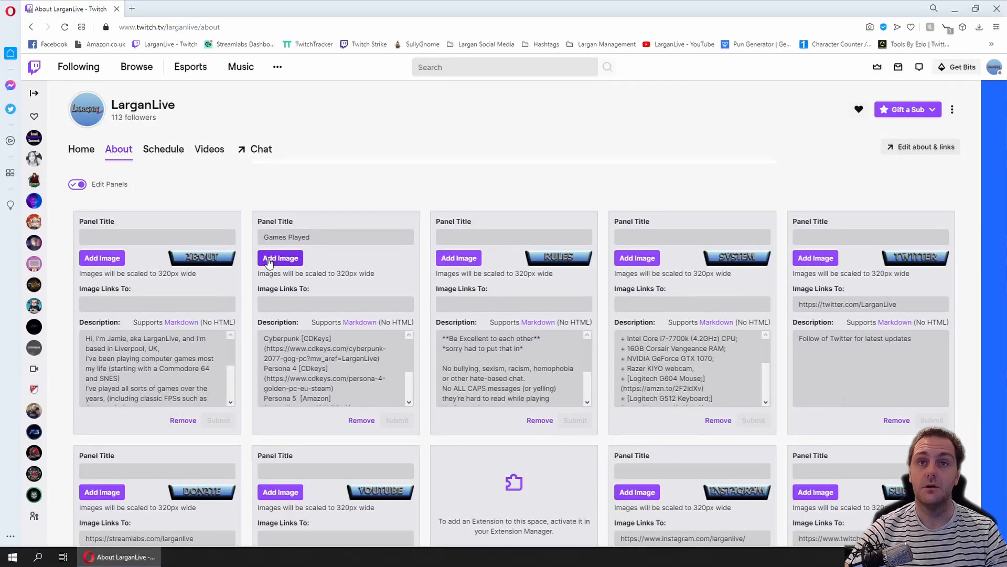
Step: Add Games.png as the Games Played panel's image, with the crop area covering the whole banner
click(269, 260)
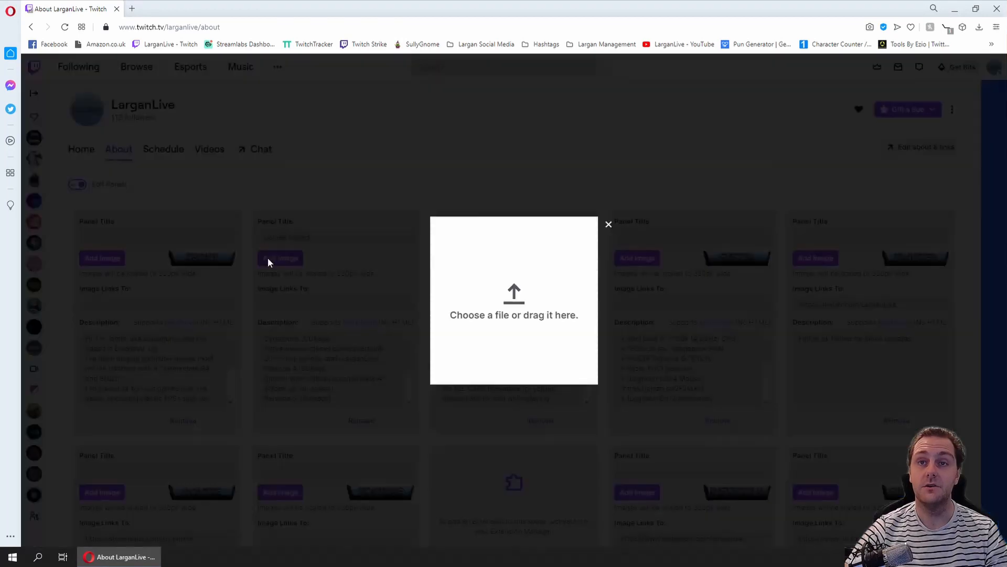
click(529, 314)
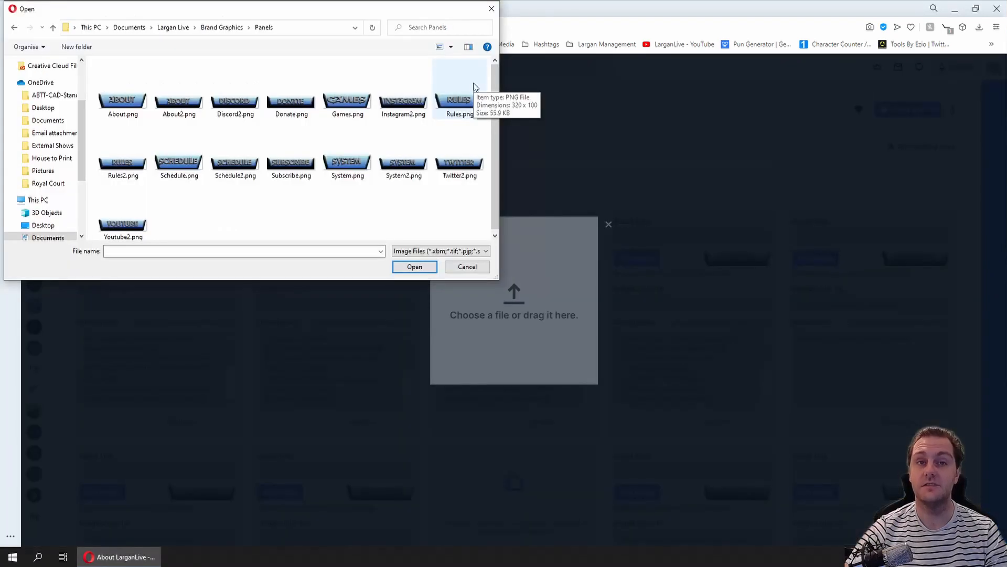
click(349, 107)
double_click(350, 107)
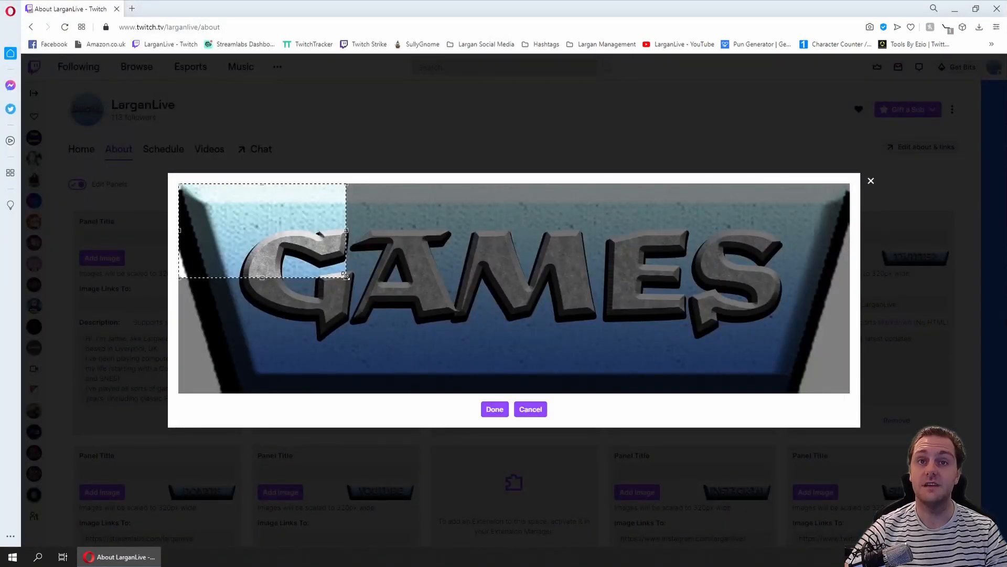
drag(558, 321, 858, 404)
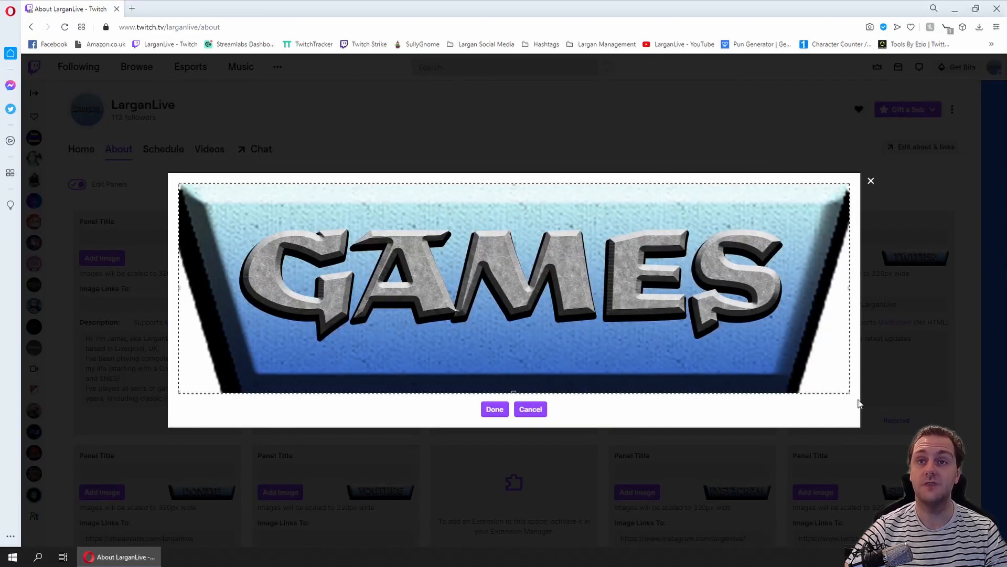
click(495, 409)
Step: Delete the title text "Games Played" from the panel with the Games banner
click(338, 236)
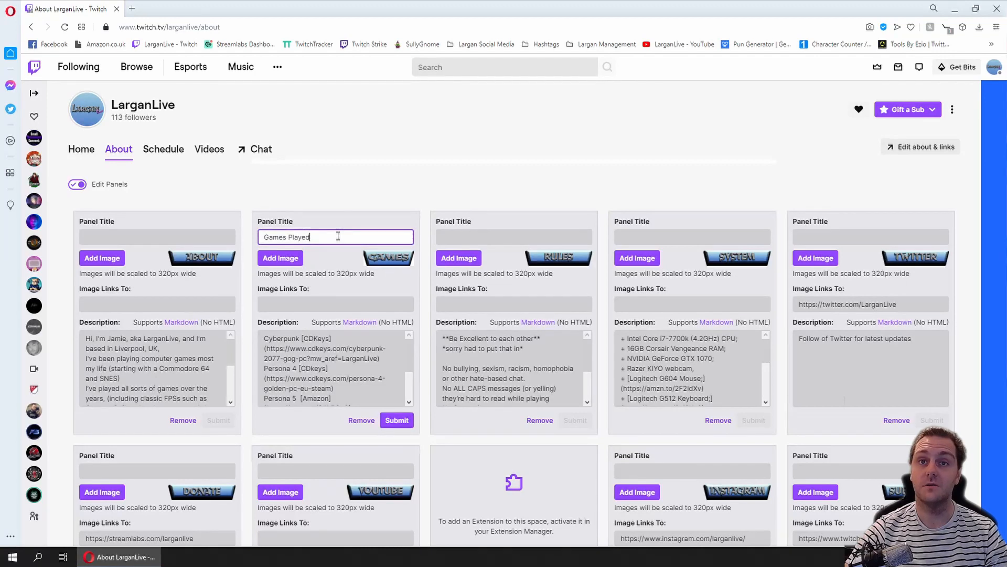
drag(315, 236, 259, 239)
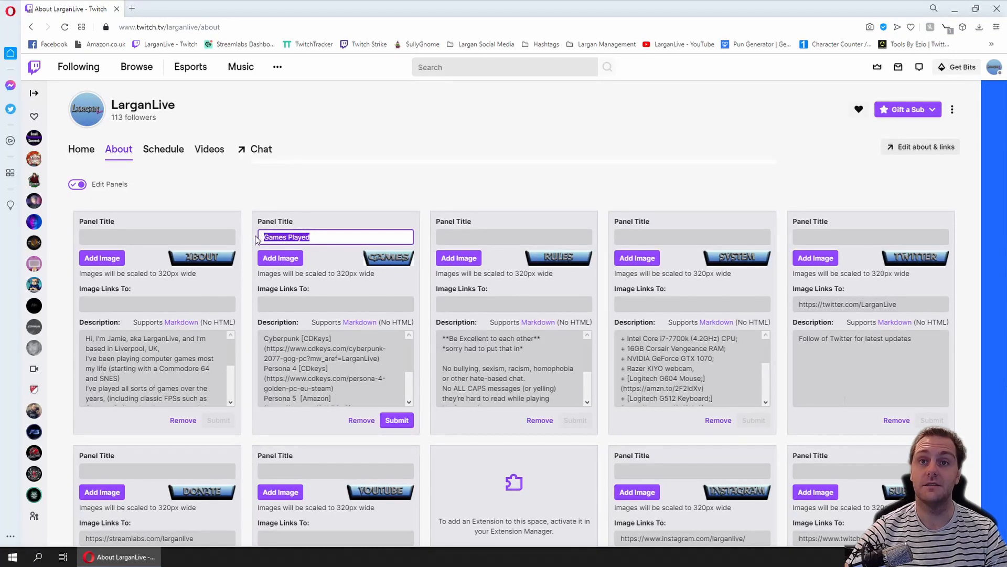
key(BackSpace)
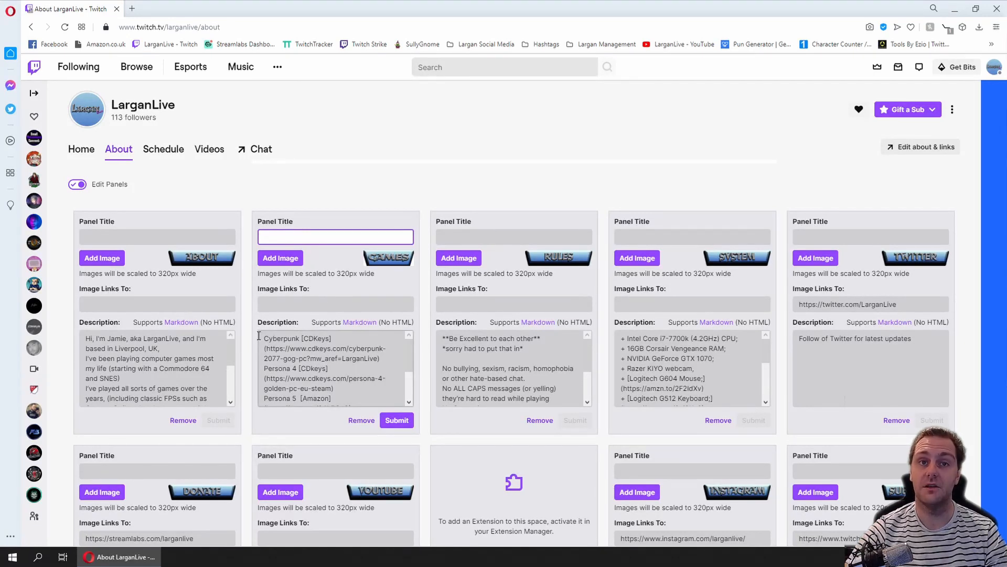
Step: Look through the list of games and purchase links in the Games panel's description
drag(259, 336, 359, 413)
click(359, 413)
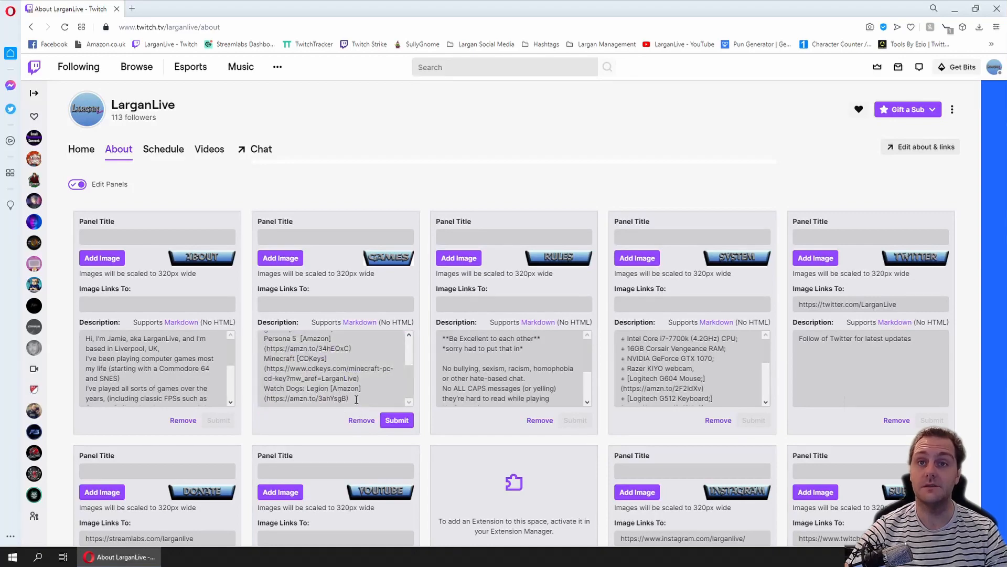
click(356, 400)
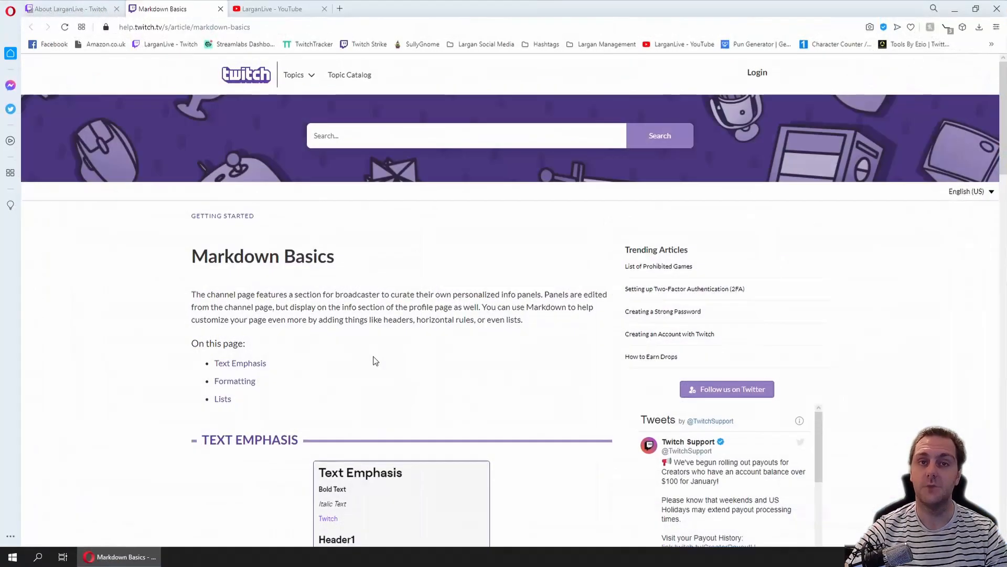
Step: Examine the text emphasis, formatting and list sections of the Markdown Basics article, especially the coding for bold text and links
scroll(374, 360, down, 2)
scroll(374, 360, down, 2)
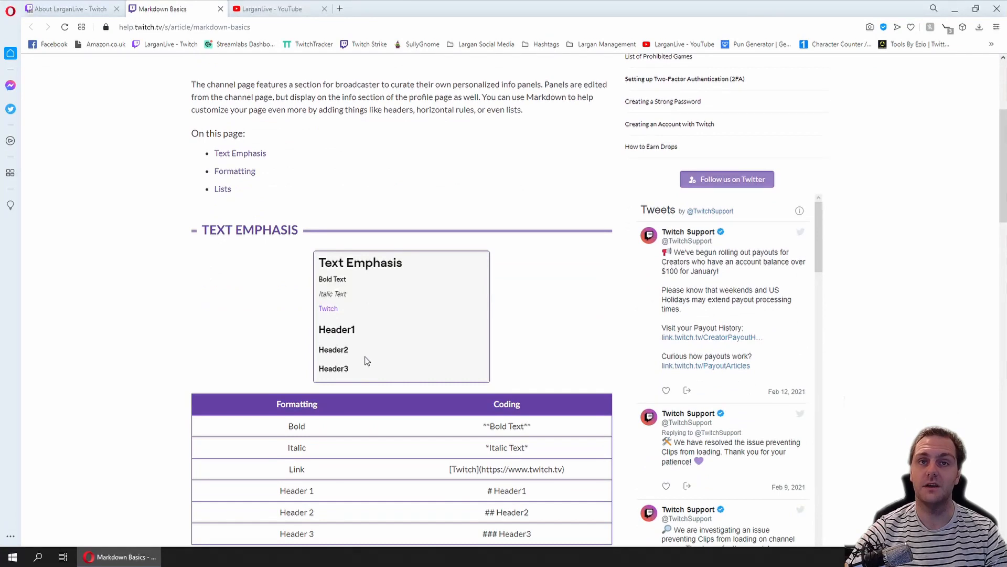
scroll(367, 361, down, 1)
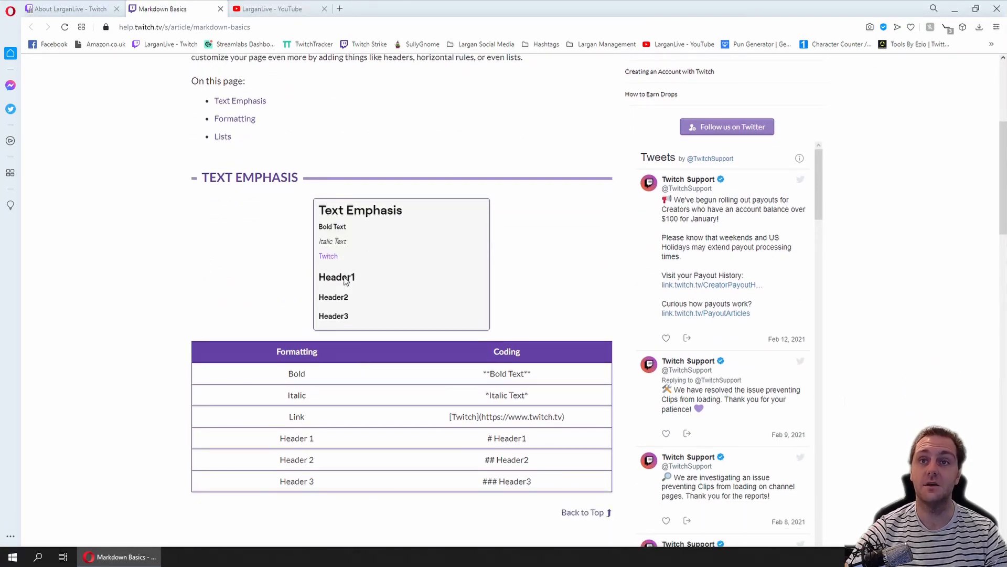
scroll(342, 287, down, 2)
scroll(342, 287, down, 2)
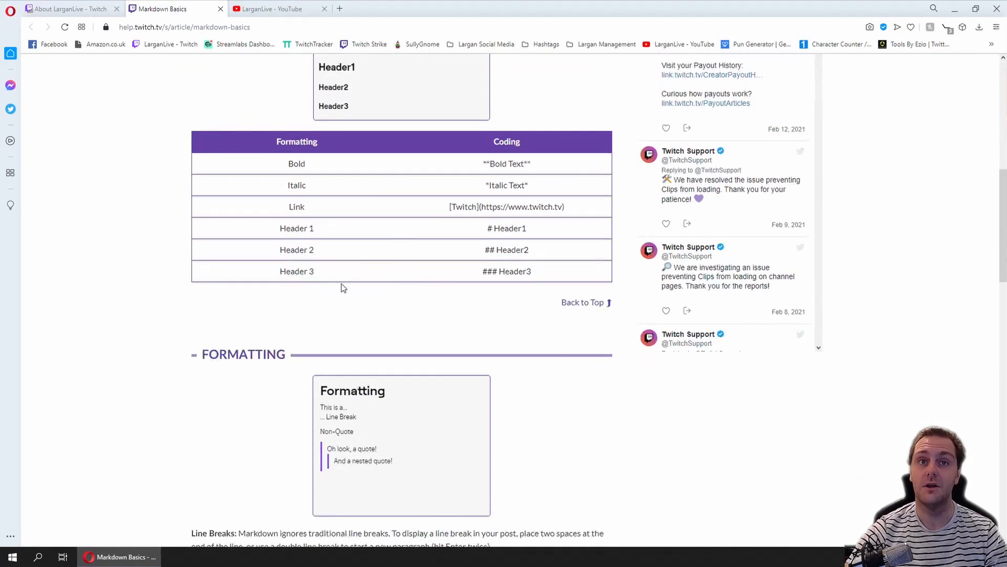
scroll(343, 288, down, 2)
scroll(326, 293, down, 3)
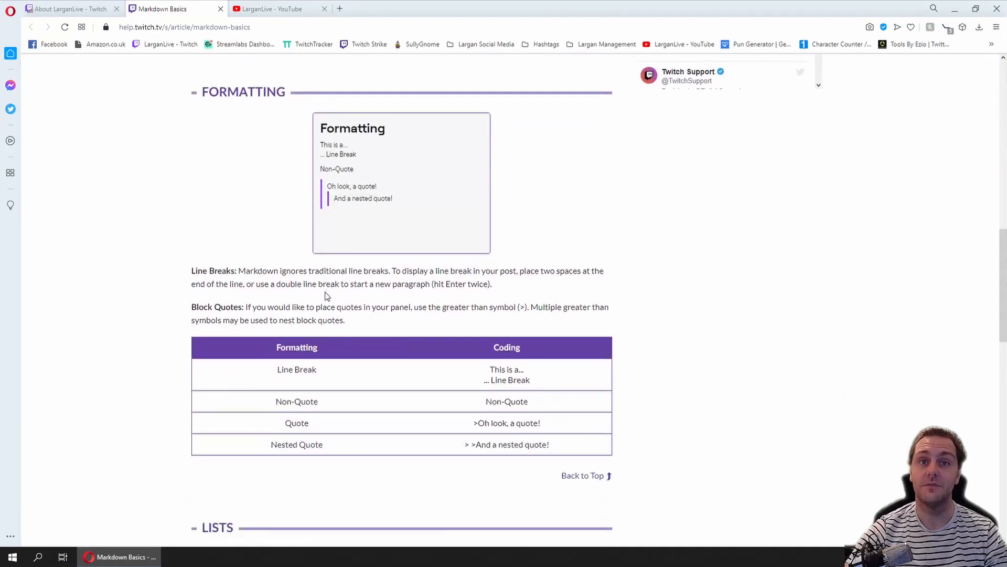
scroll(323, 289, down, 6)
scroll(321, 291, up, 15)
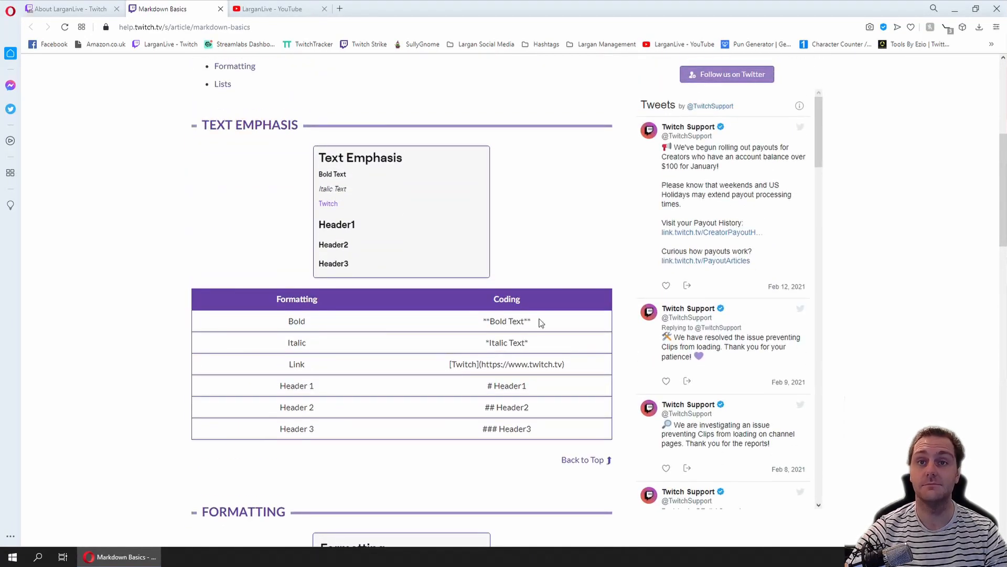
drag(284, 320, 536, 322)
drag(577, 364, 273, 365)
Step: Return to the channel's About page, leave the Games panel's title empty and submit the panel
click(73, 9)
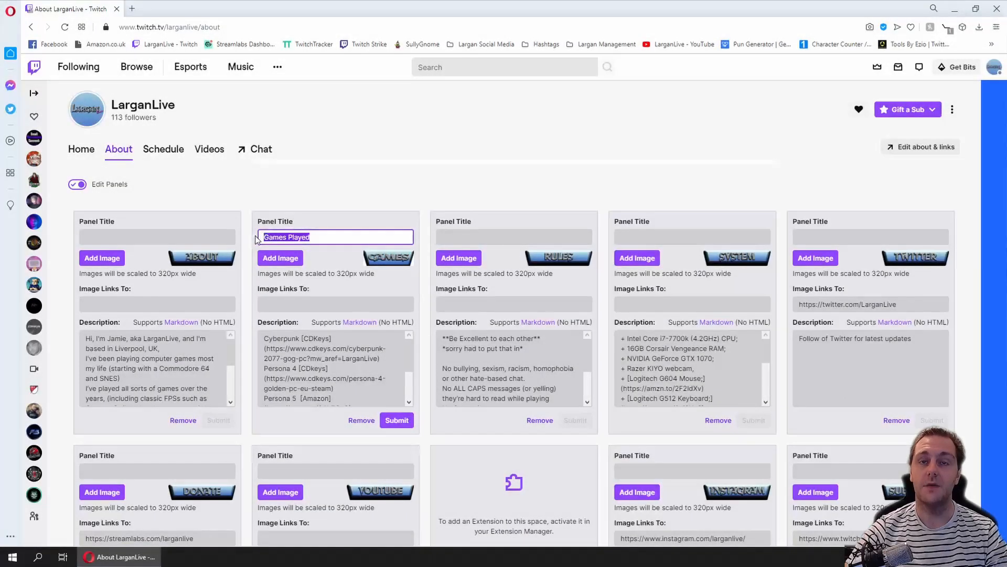
key(BackSpace)
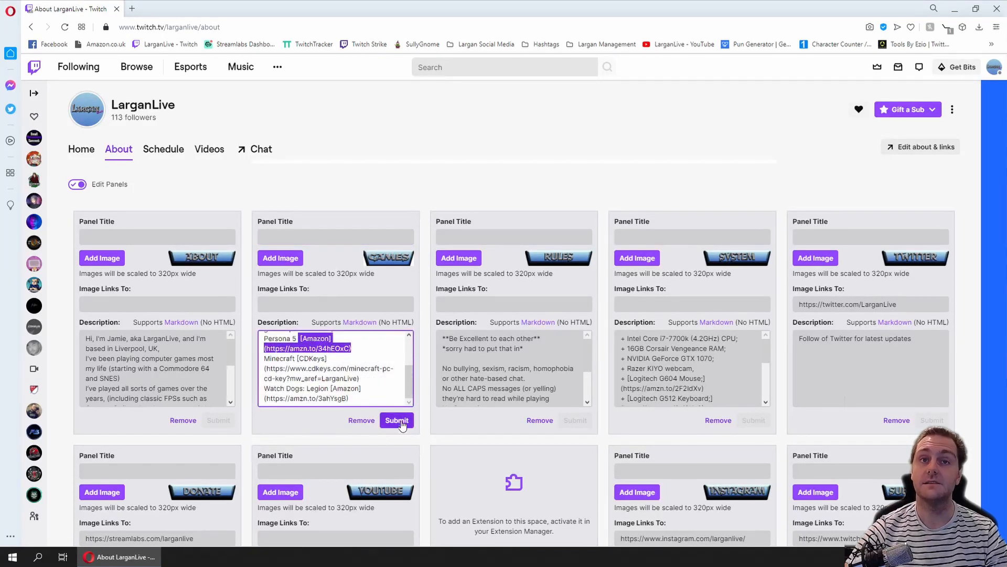
click(400, 423)
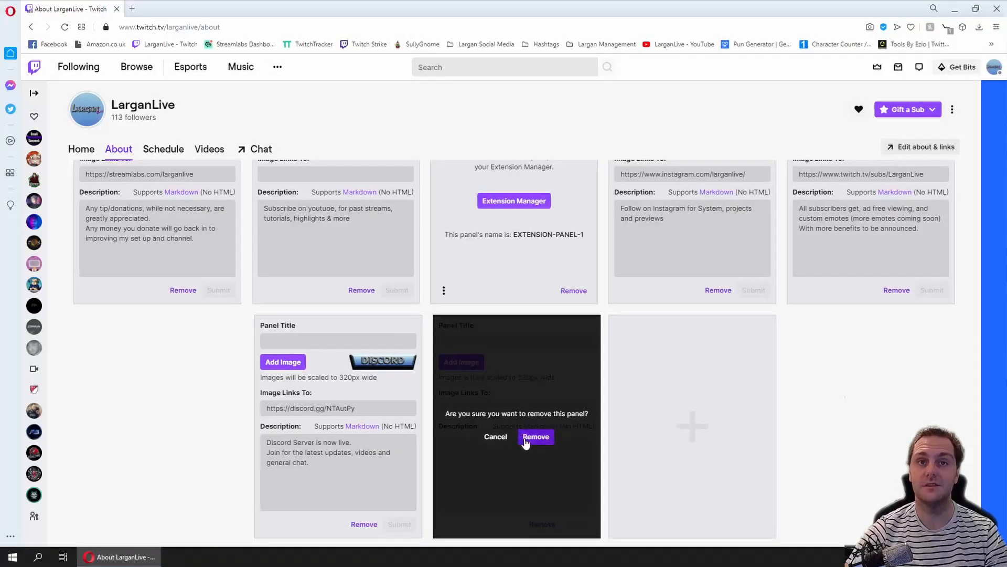
Step: Remove the blank panel after the Discord panel and add a new text or image panel in its place
click(535, 438)
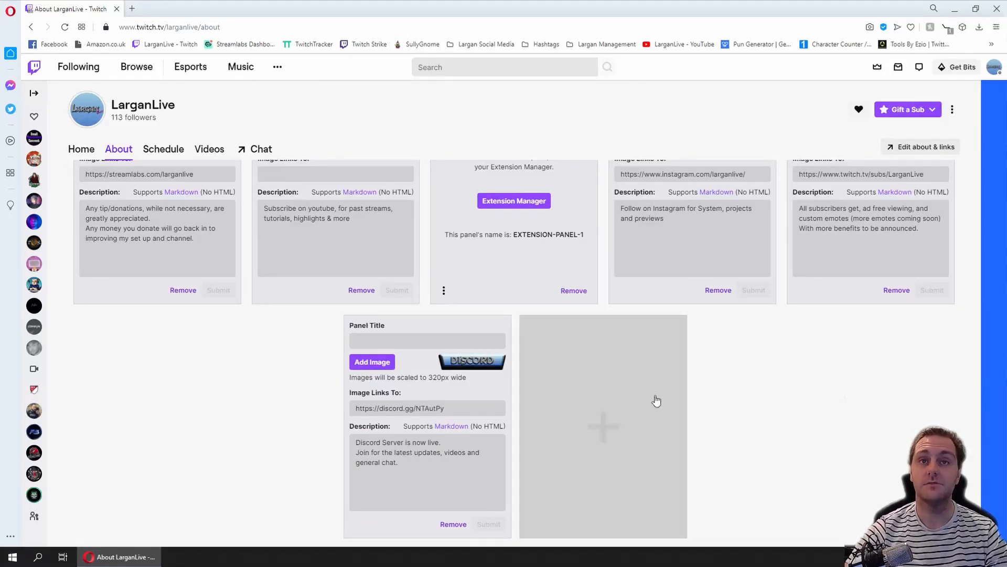
click(605, 430)
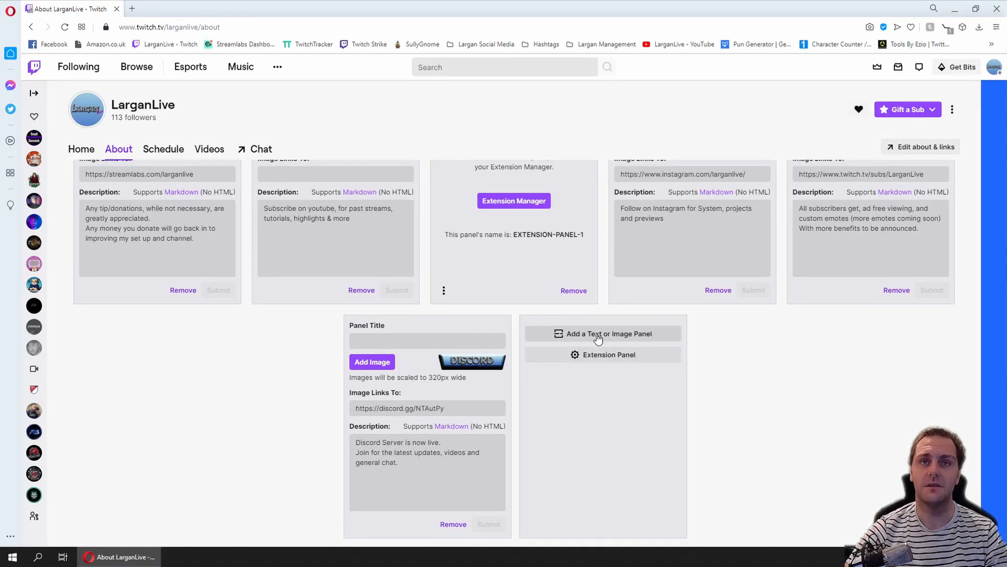
click(614, 332)
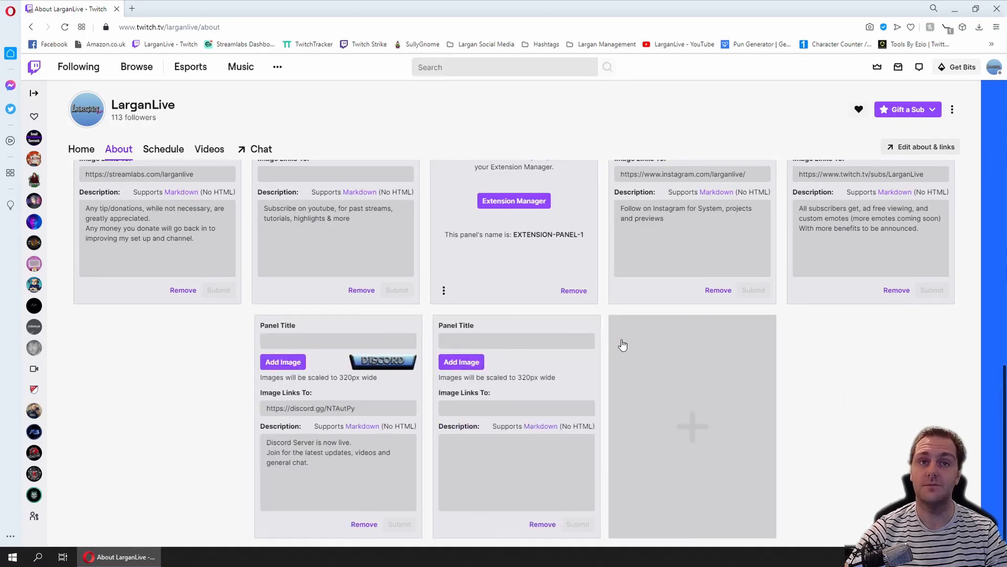
Step: Add Socials.png as the new panel's image, cropped to include the whole banner
click(461, 362)
click(517, 286)
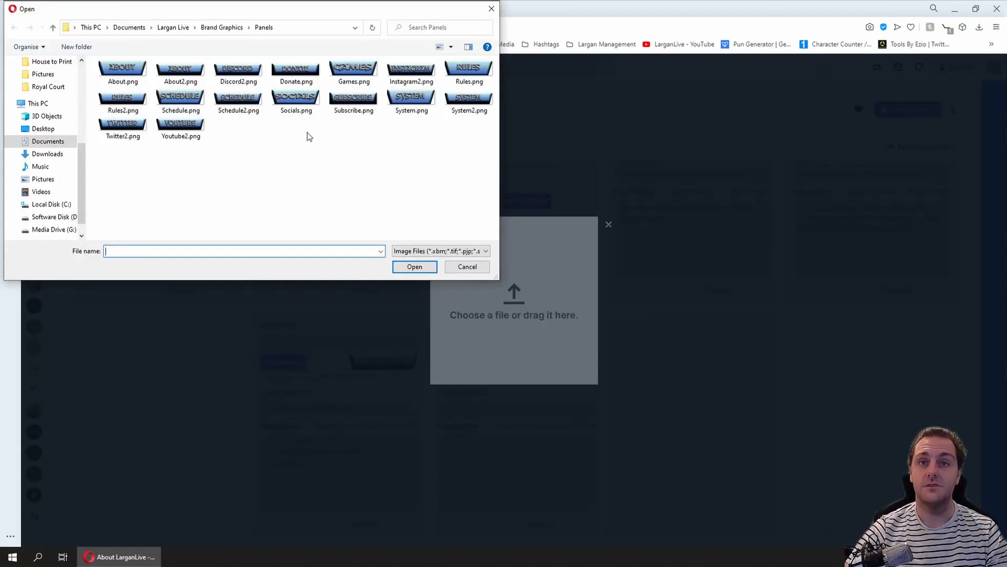
double_click(307, 104)
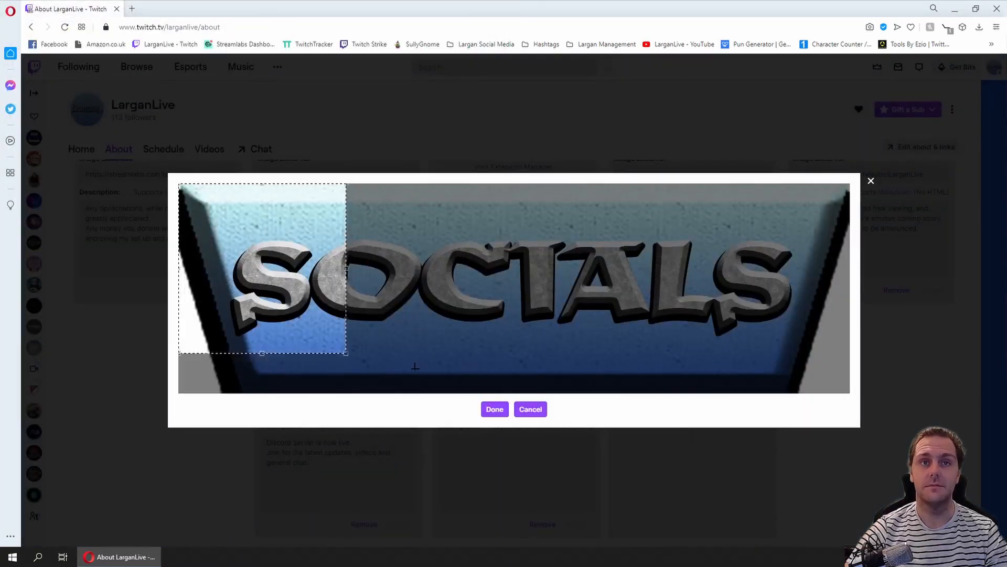
click(495, 408)
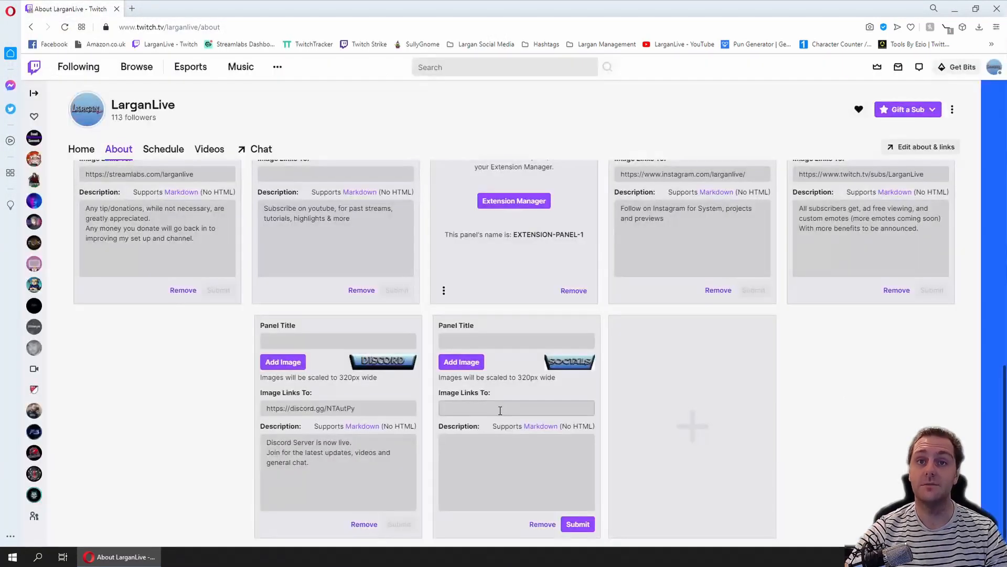
click(496, 451)
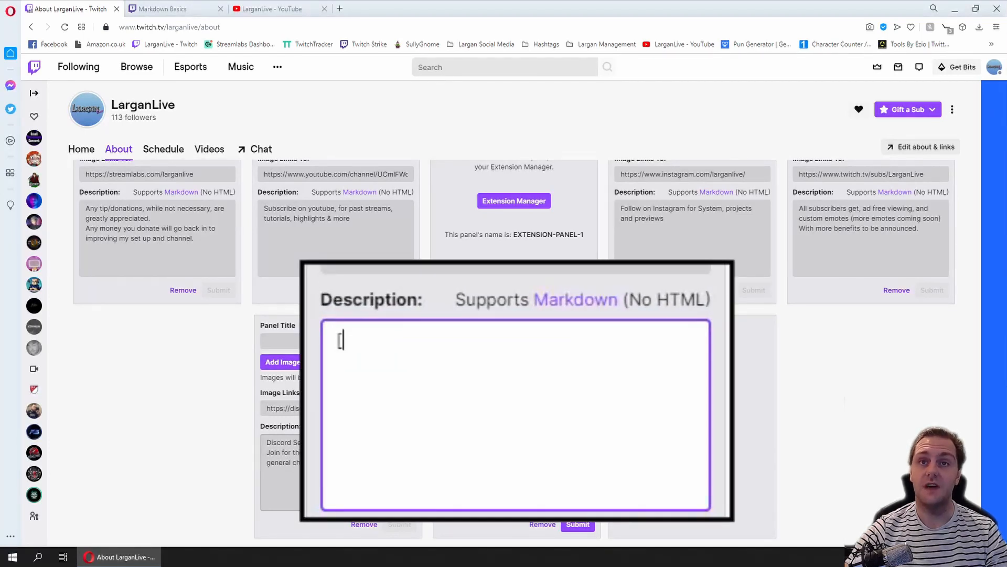
text([**)
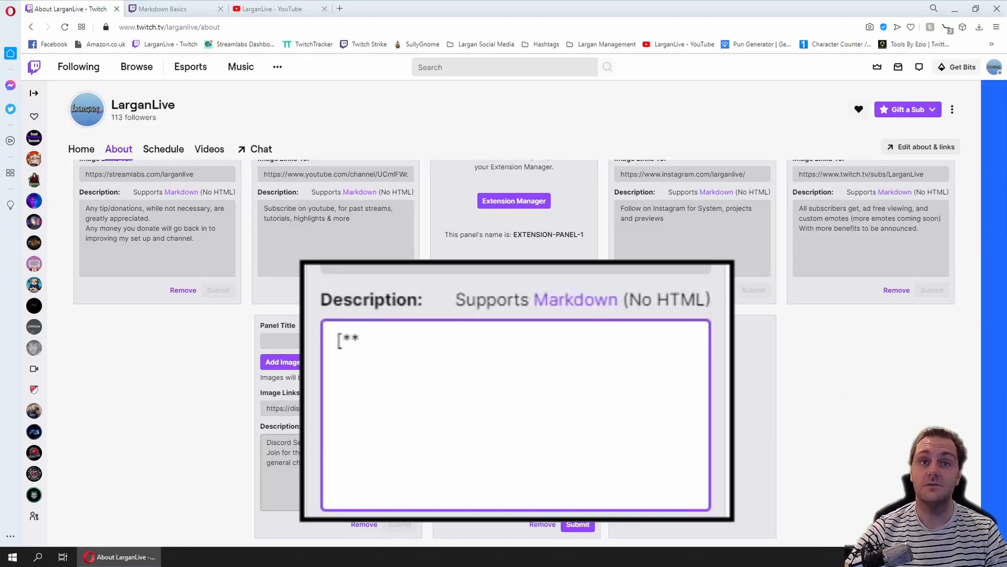
text(Discord)
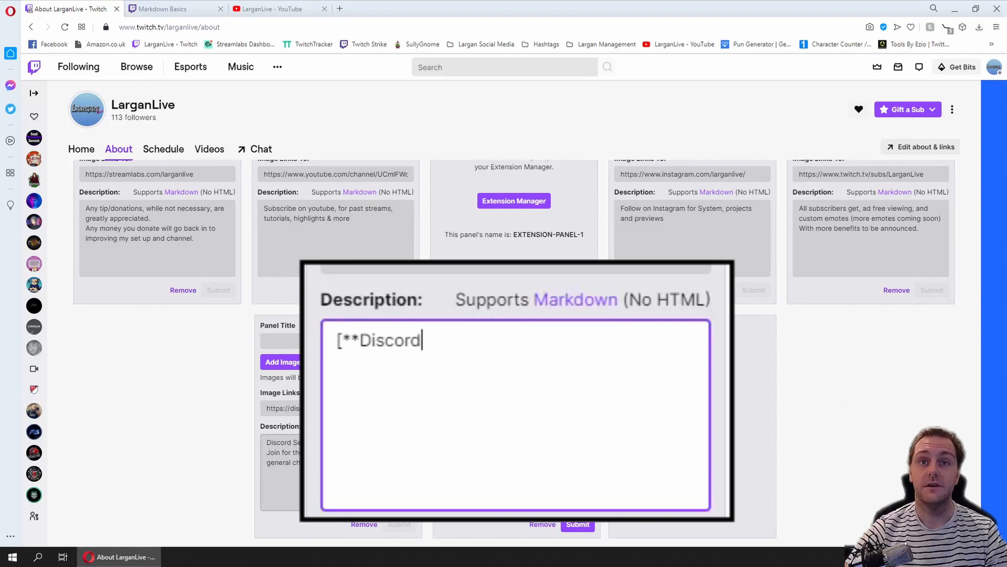
text(**)
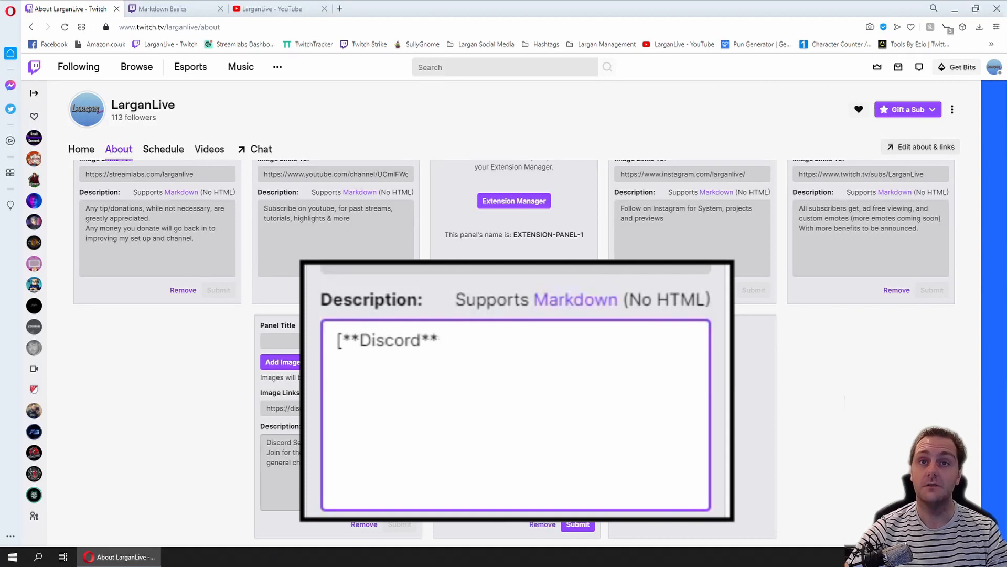
text(])
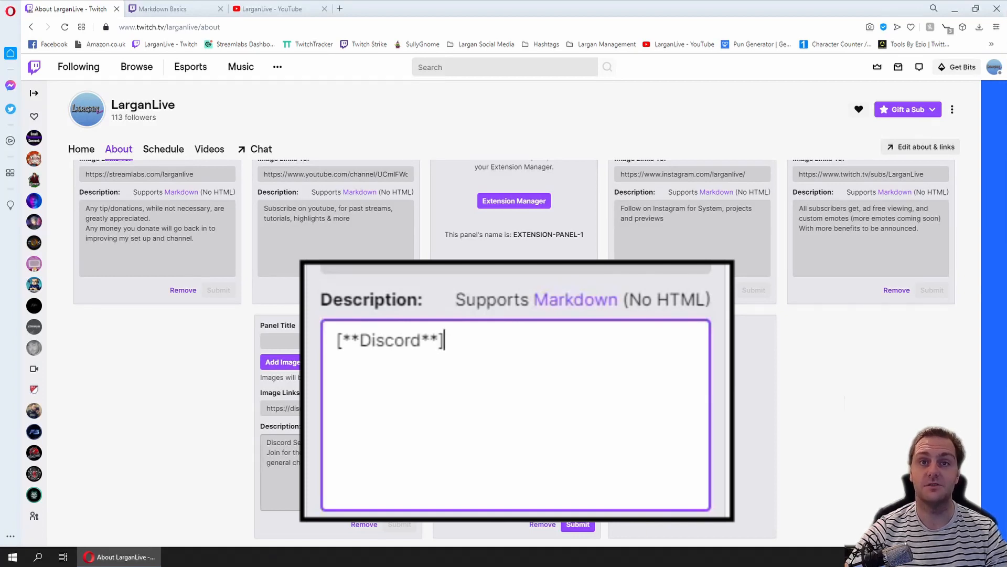
text(()
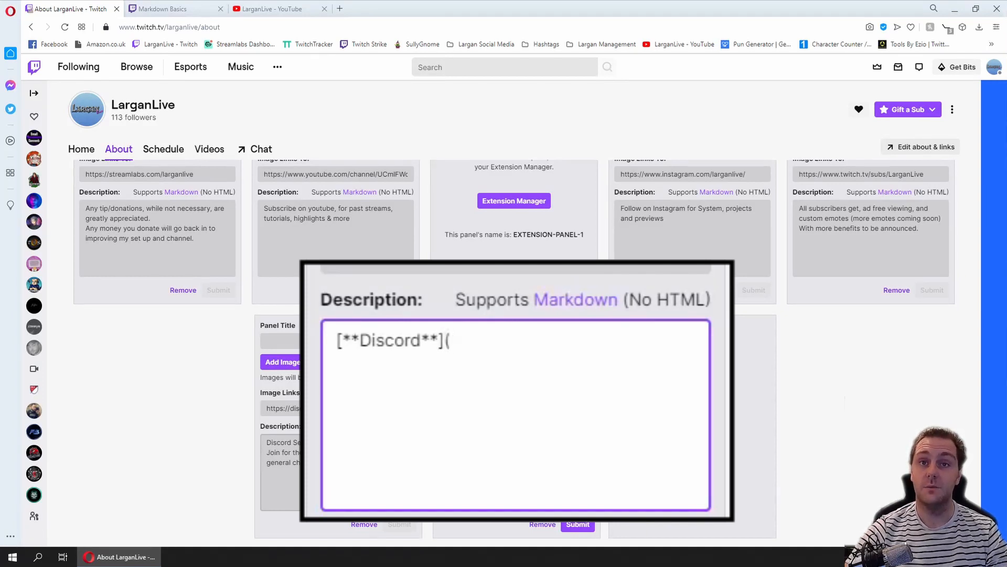
text(https://discord.gg/NTAutPy)
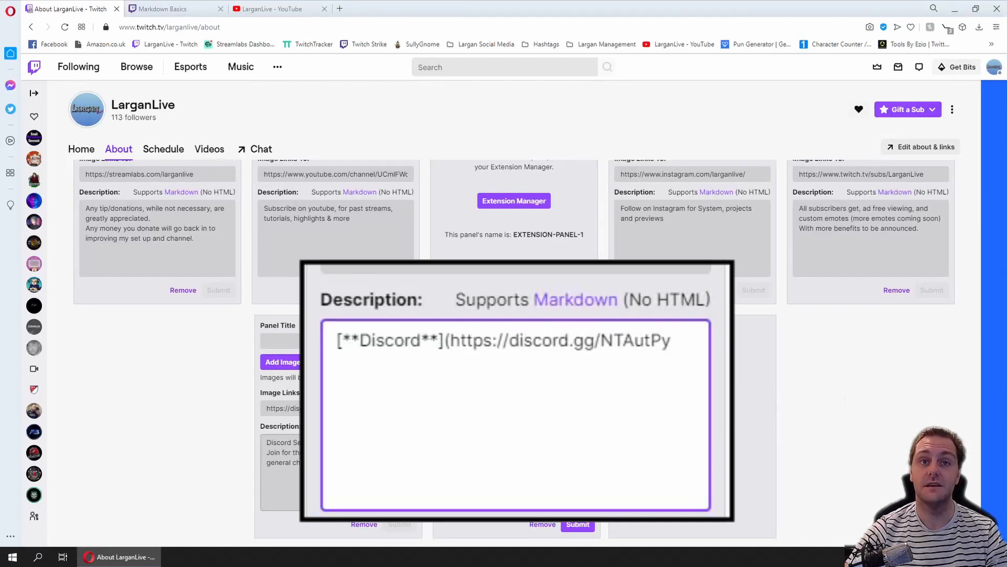
text())
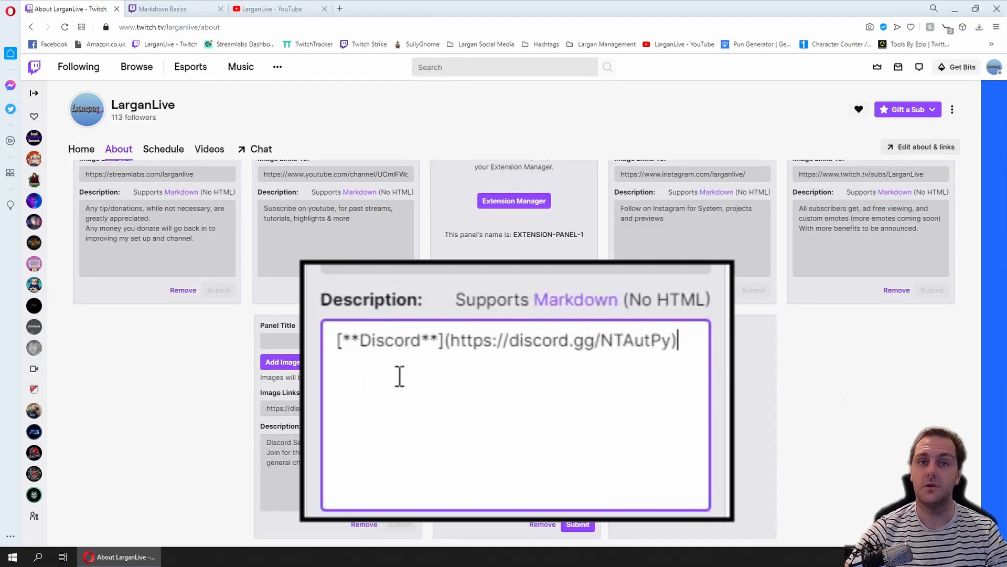
click(586, 523)
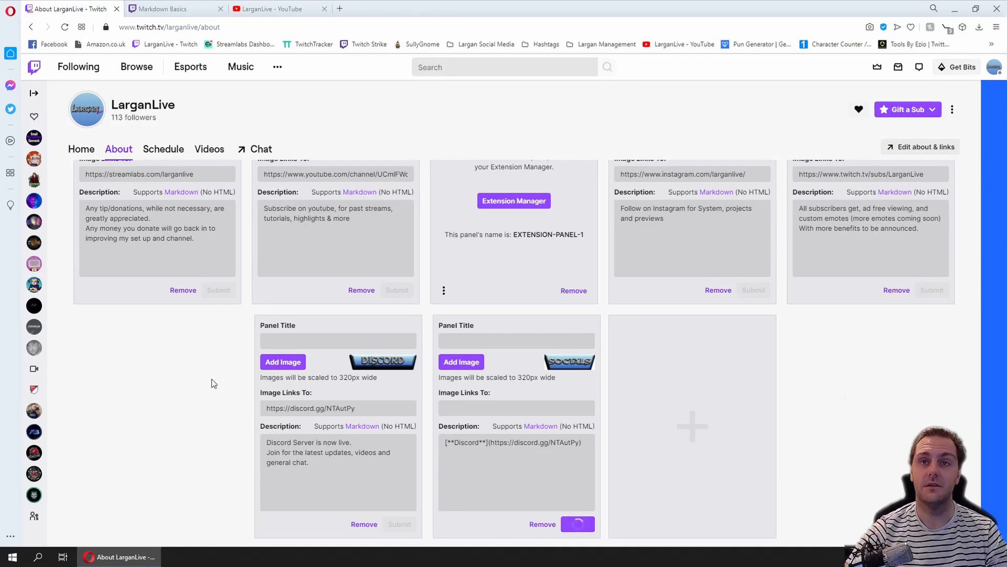
scroll(214, 383, up, 5)
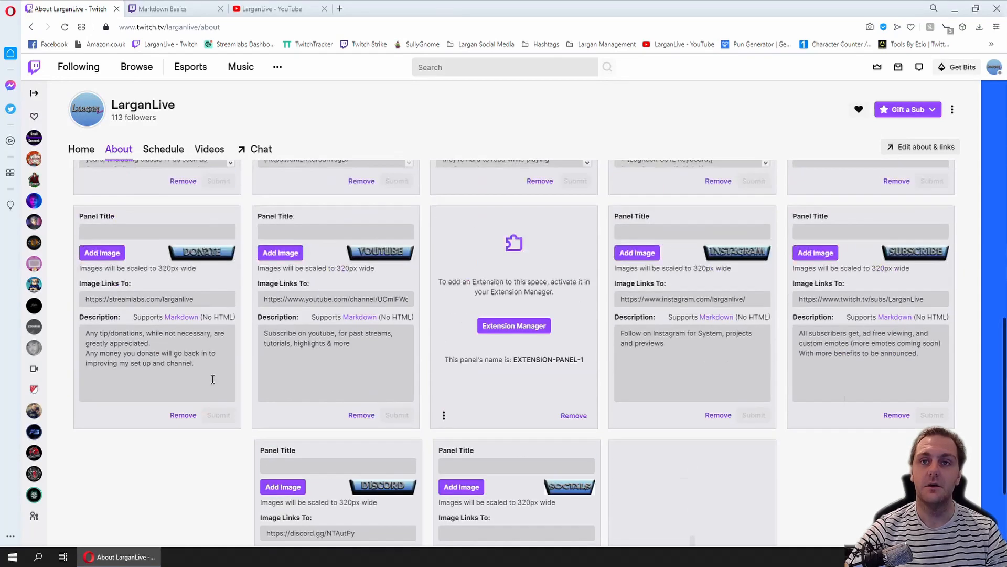
Step: Leave panel editing mode to check how the Socials panel displays, and return to editing
click(75, 294)
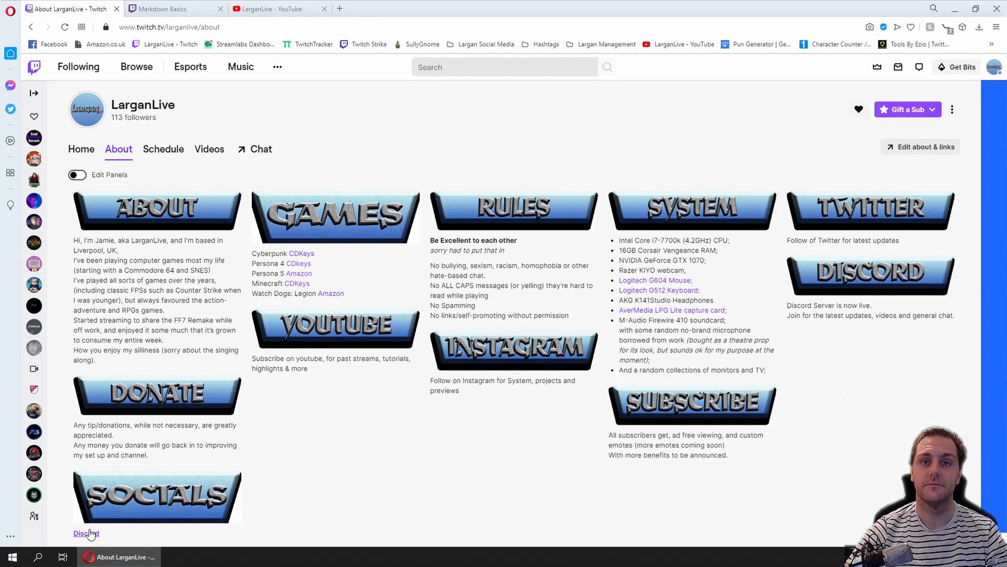
click(78, 175)
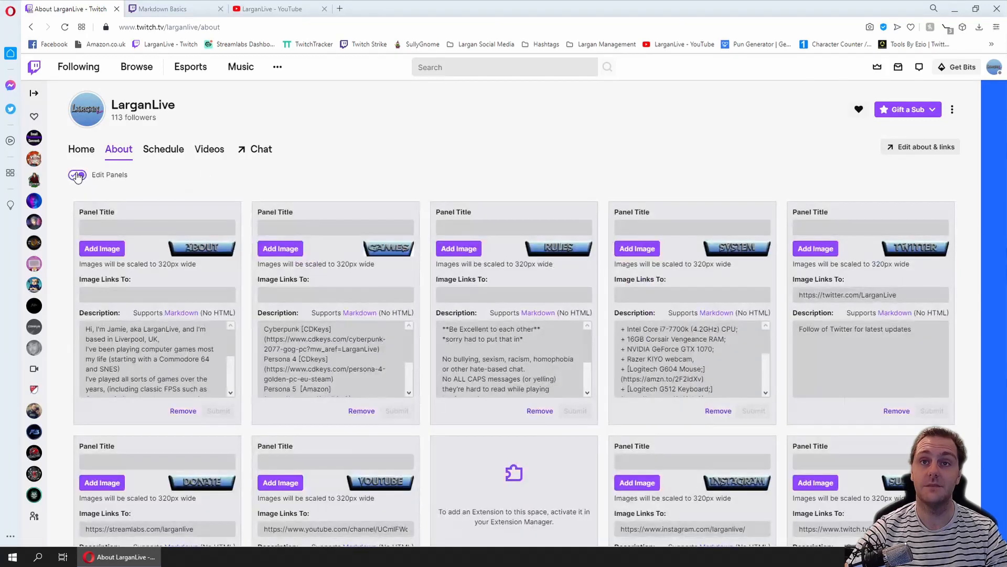
scroll(445, 360, down, 8)
click(549, 461)
key(Return)
text([**T)
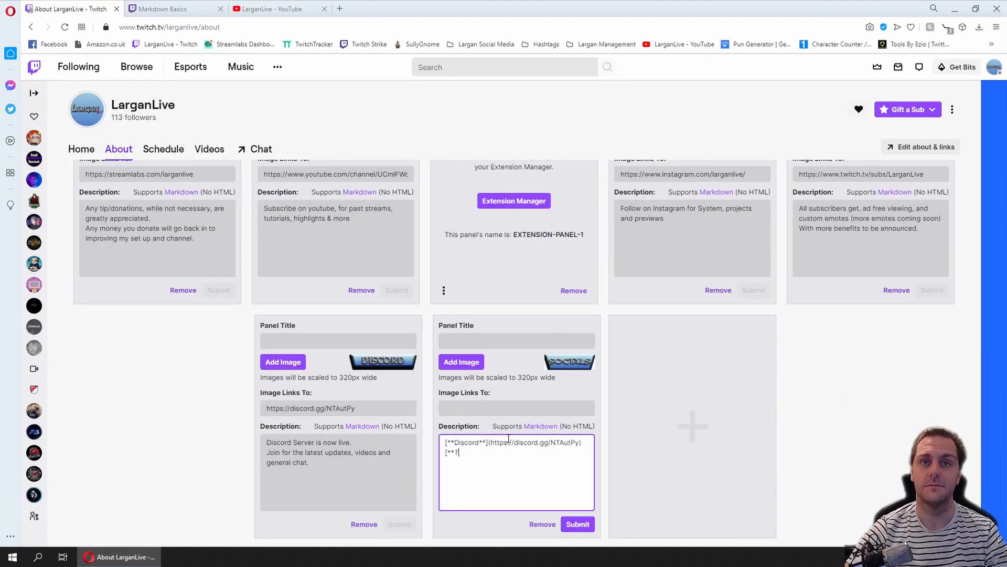
text(witter**](https://twitter.com/LarganLive))
key(Return)
text([**Instagram**]()
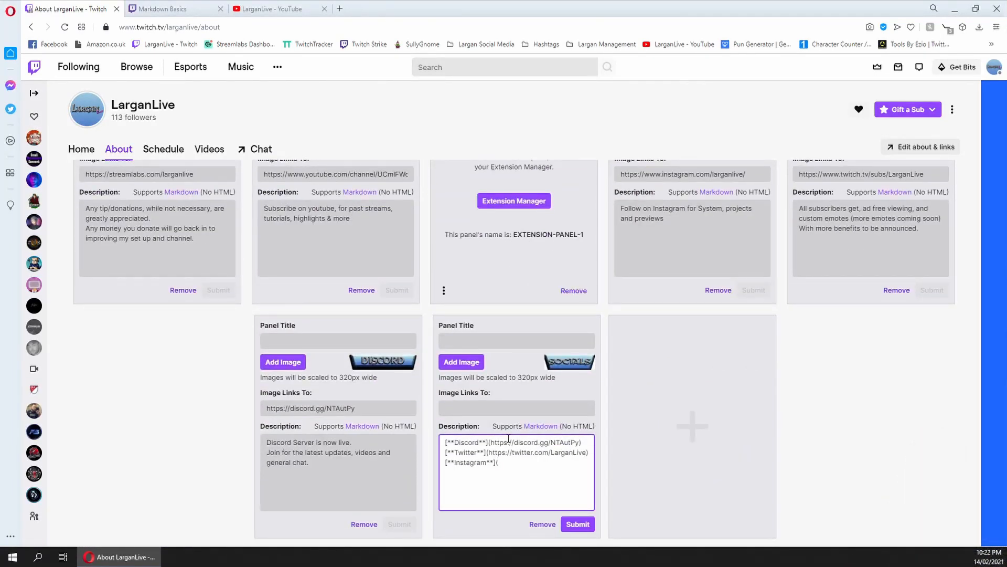
drag(759, 174, 615, 174)
key(ctrl+c)
click(532, 463)
key(ctrl+v)
Step: Close the Instagram link and add a bold Markdown "Youtube" link below it, using the channel URL copied from the YouTube panel
text()[**Youtube**)
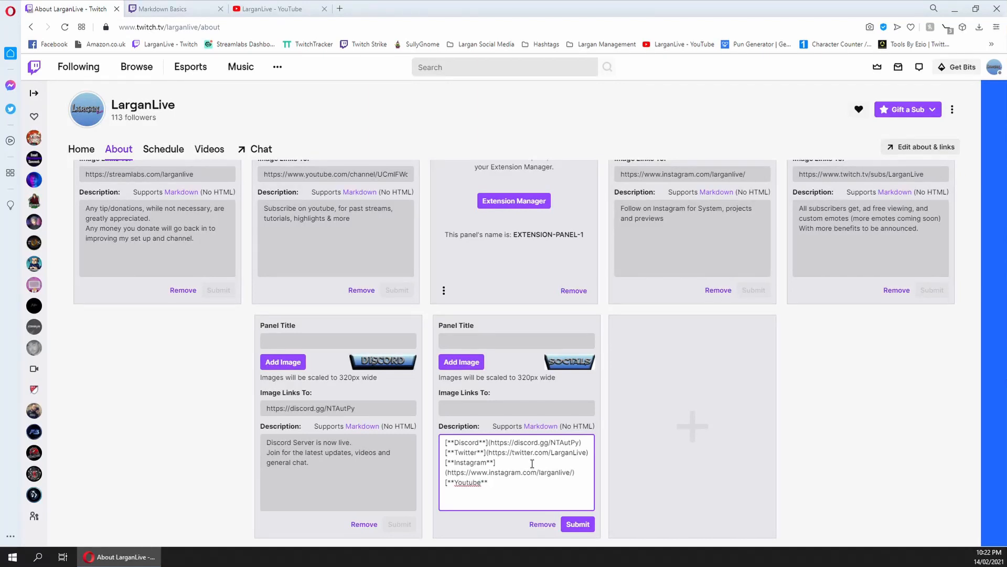
text(]()
drag(280, 178, 412, 175)
key(ctrl+c)
click(516, 502)
key(ctrl+v)
text())
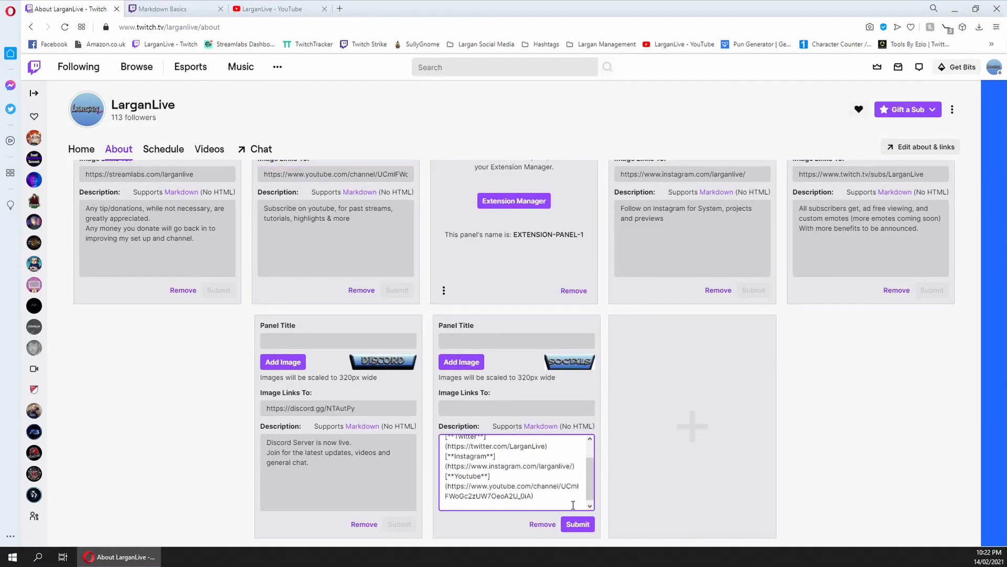
key(Return)
text([**Facebook**] ()
key(ctrl+v)
text())
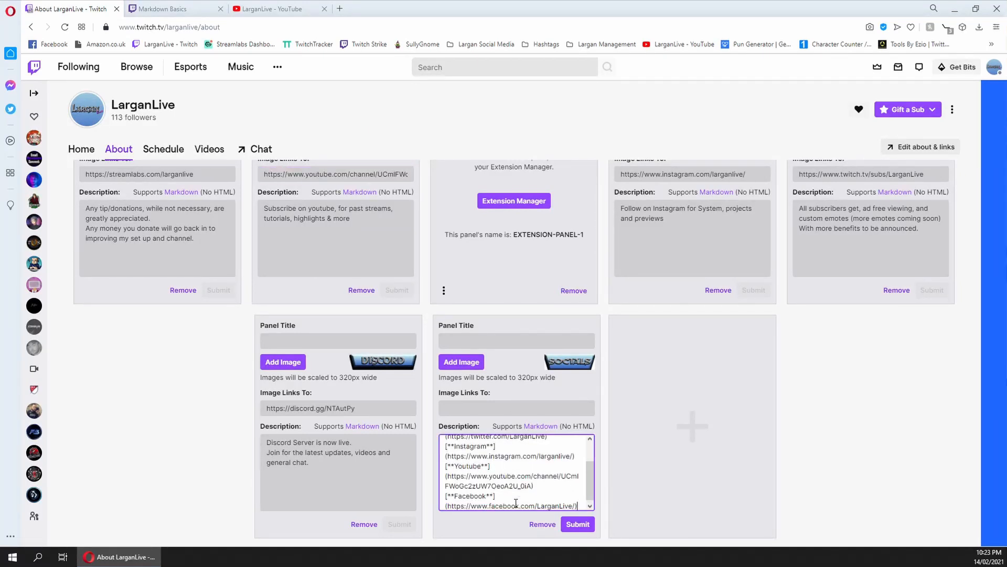
click(567, 523)
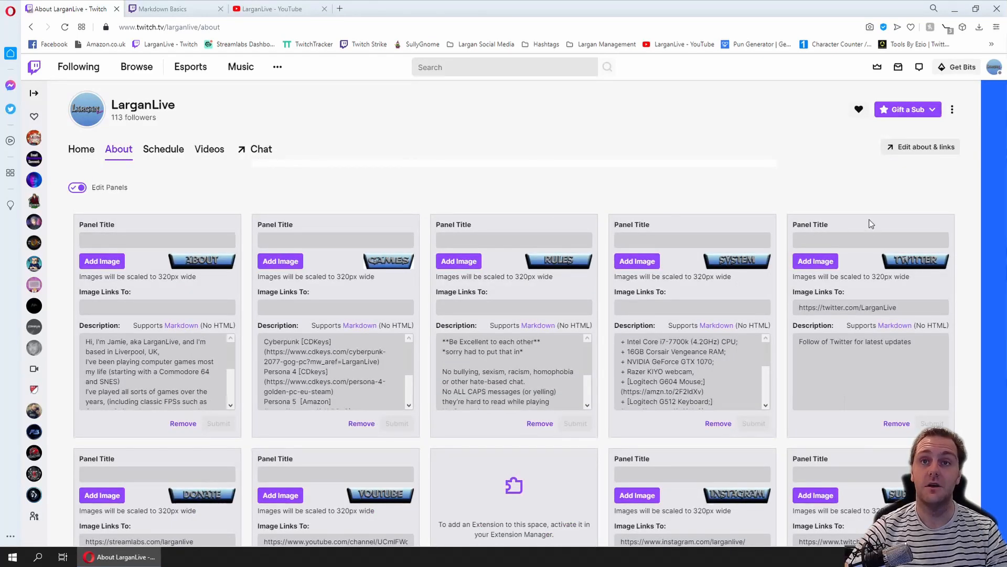
Step: Remove the separate Twitter, YouTube, Instagram and Discord panels and the empty extension panel
click(896, 422)
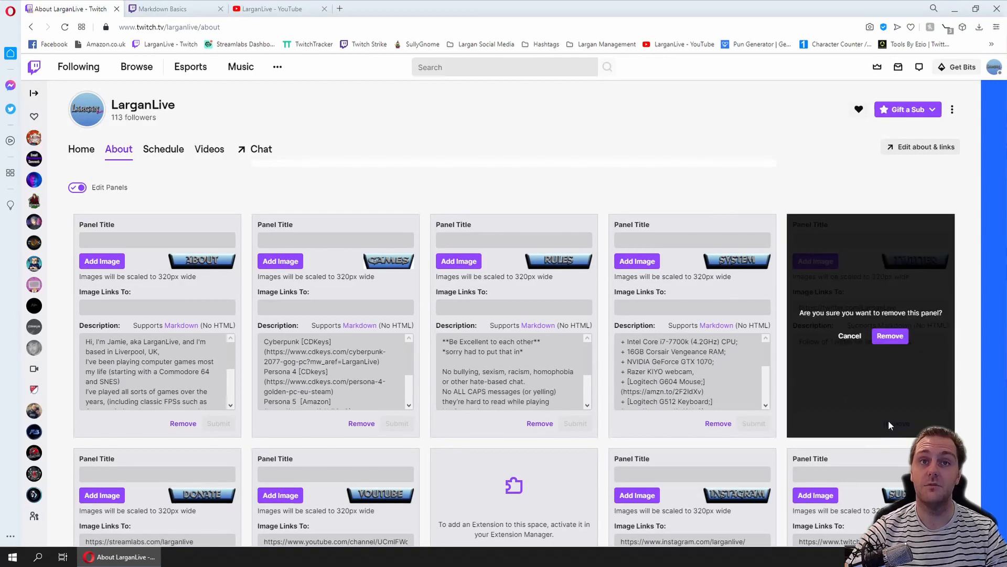
click(891, 336)
scroll(336, 367, down, 5)
click(184, 442)
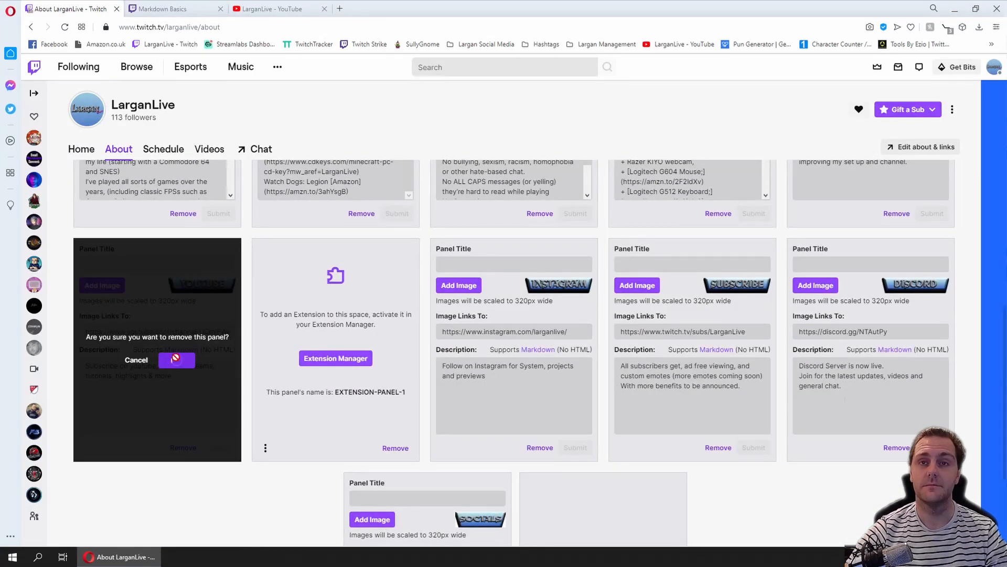
click(176, 361)
click(361, 442)
click(355, 363)
click(543, 524)
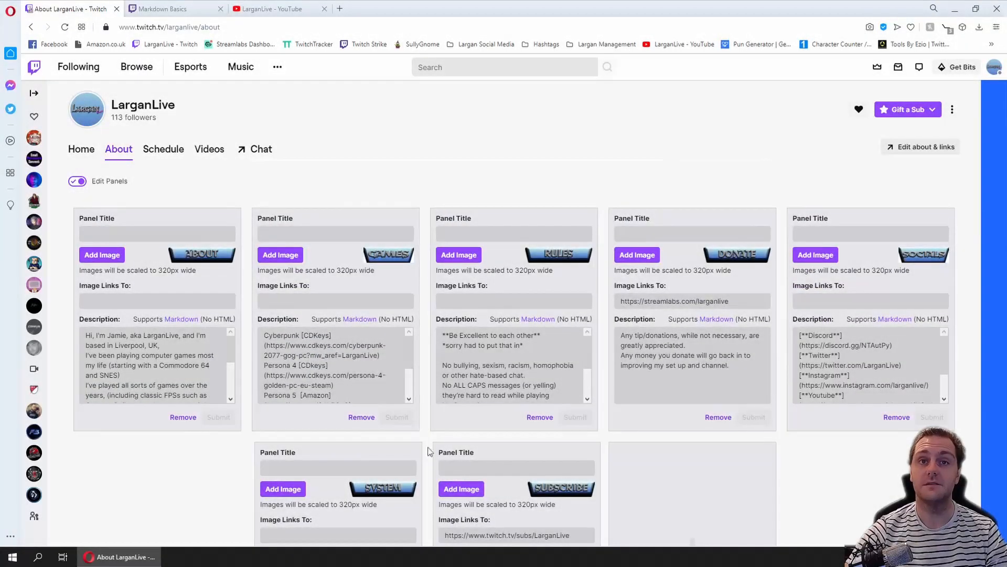
Step: Reorder the panels so that System comes directly after Games and Subscribe comes before Socials
drag(376, 452, 514, 247)
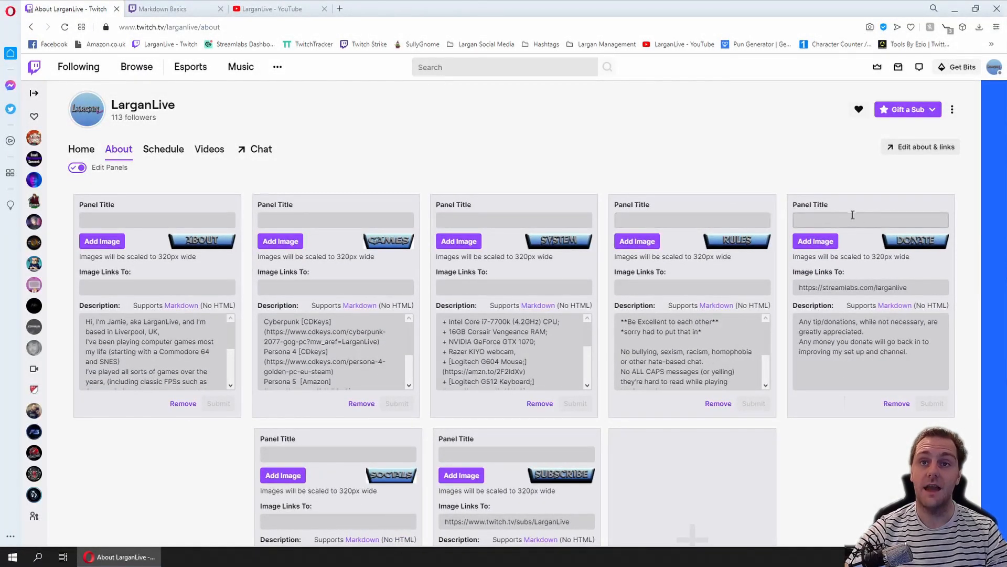
drag(486, 441, 310, 348)
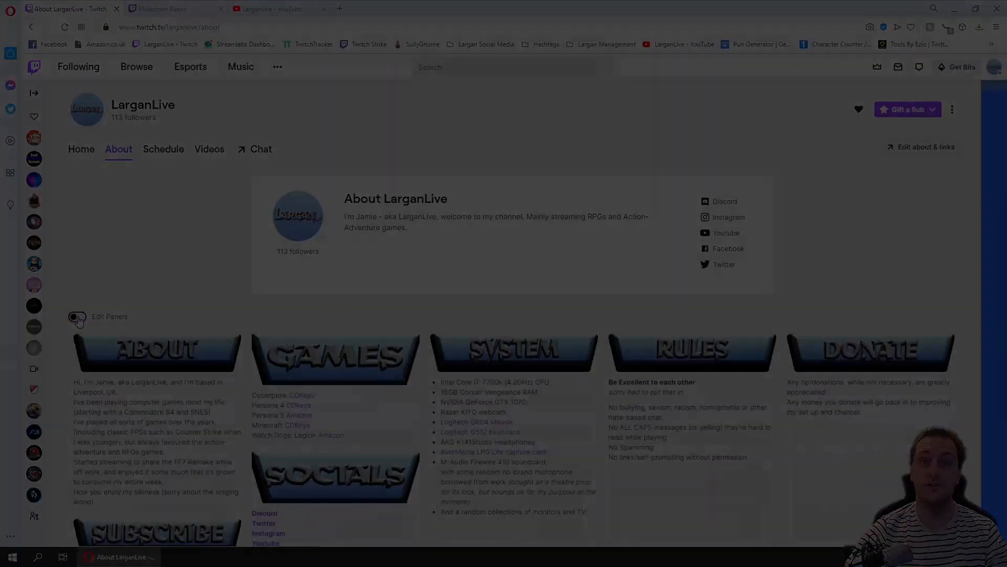